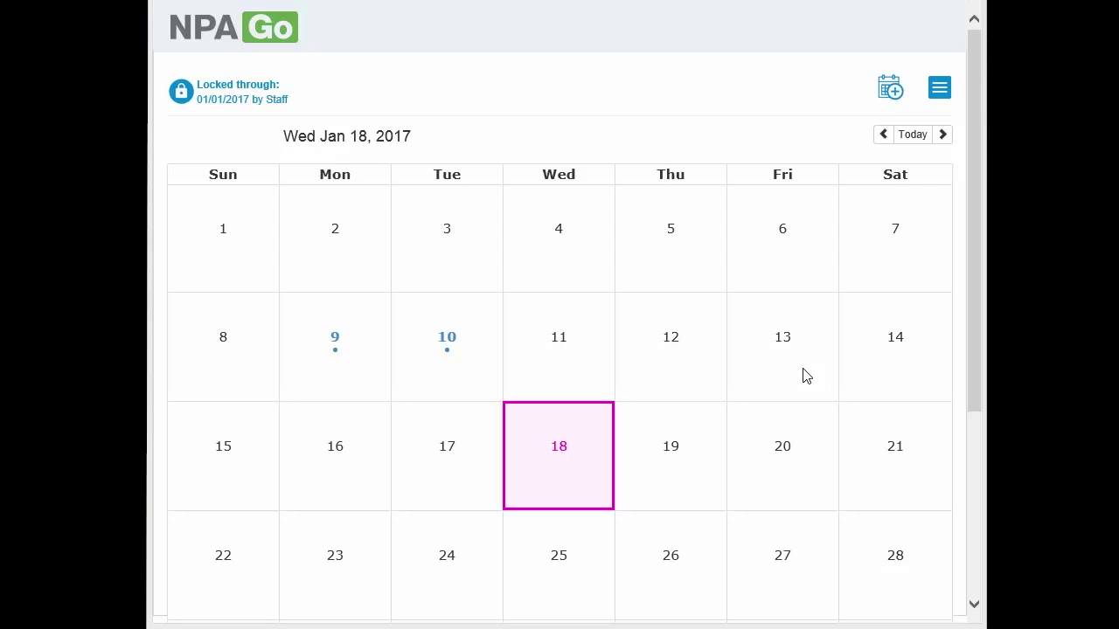
Open the Scheduling Matrix filters and keep the office filter set to Super Kid Centers 3.
{"action": "left_click", "coordinate": [942, 92]}
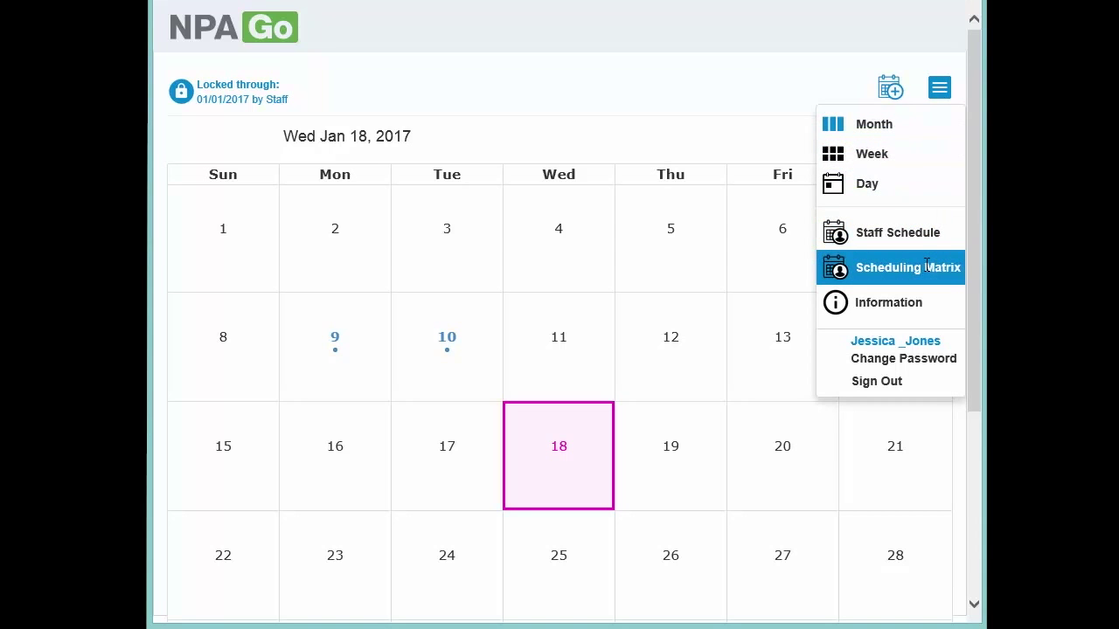
{"action": "left_click", "coordinate": [927, 266]}
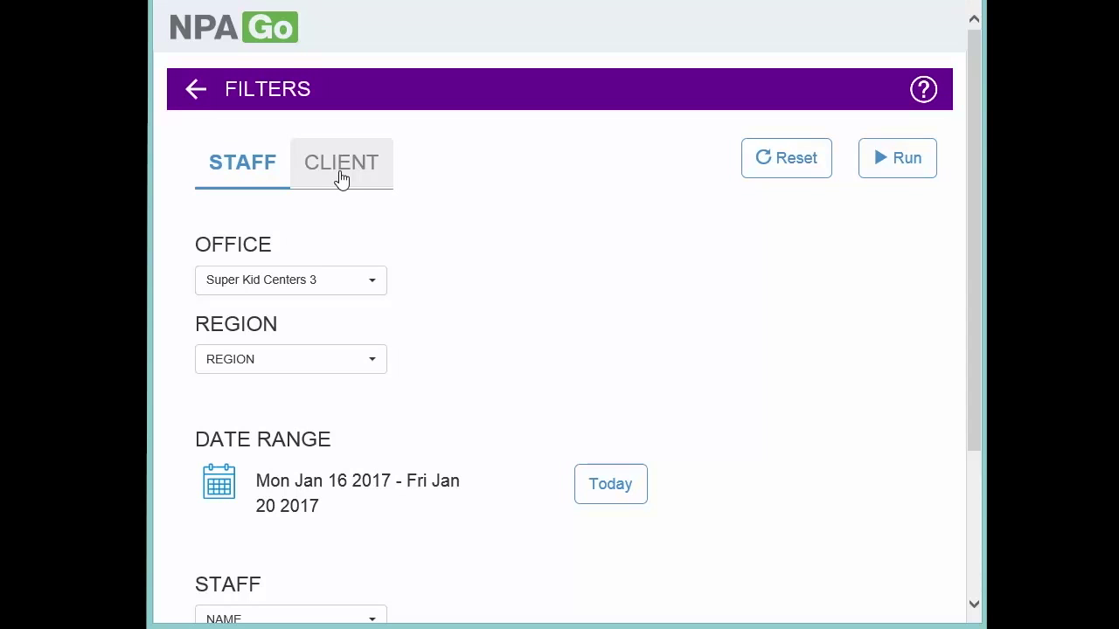
{"action": "left_click", "coordinate": [340, 279]}
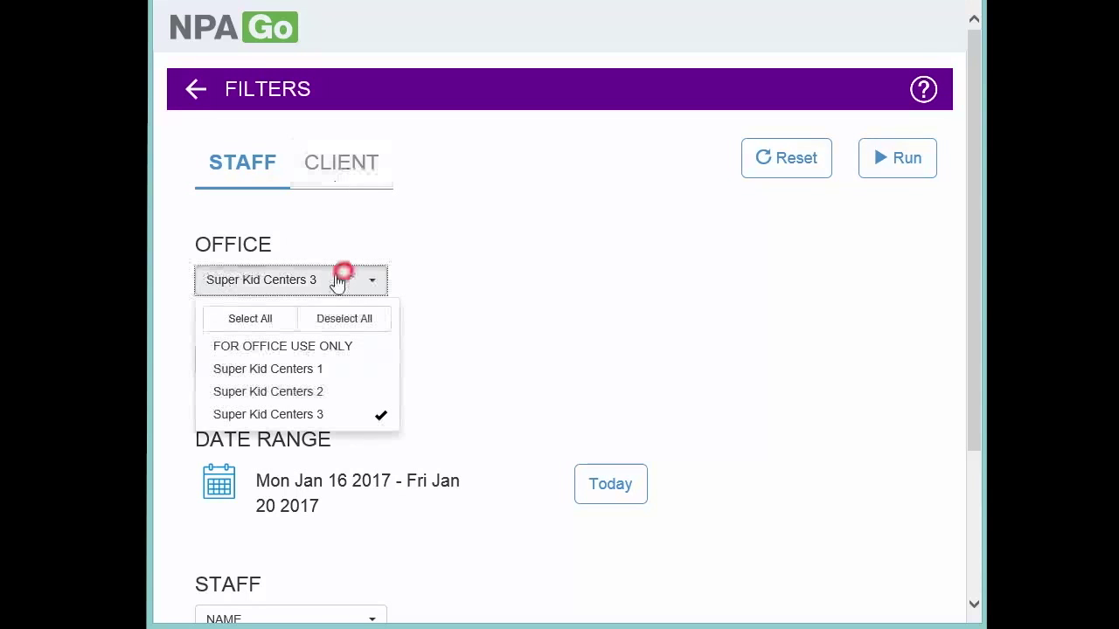
{"action": "left_click", "coordinate": [282, 415]}
{"action": "left_click", "coordinate": [282, 415]}
{"action": "left_click", "coordinate": [282, 414]}
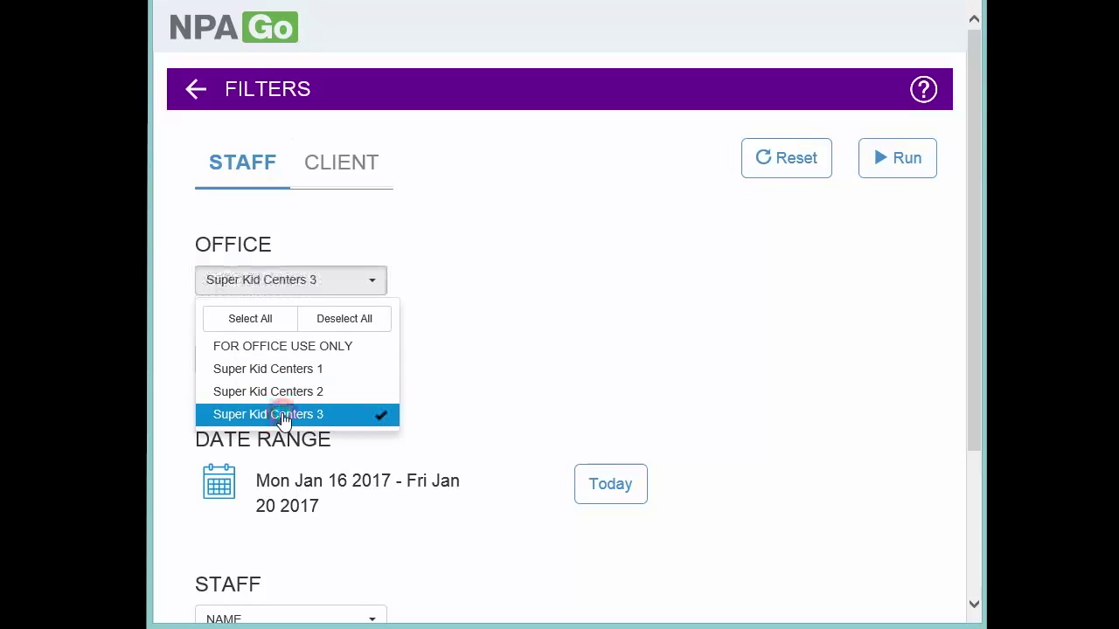
{"action": "left_click", "coordinate": [480, 395]}
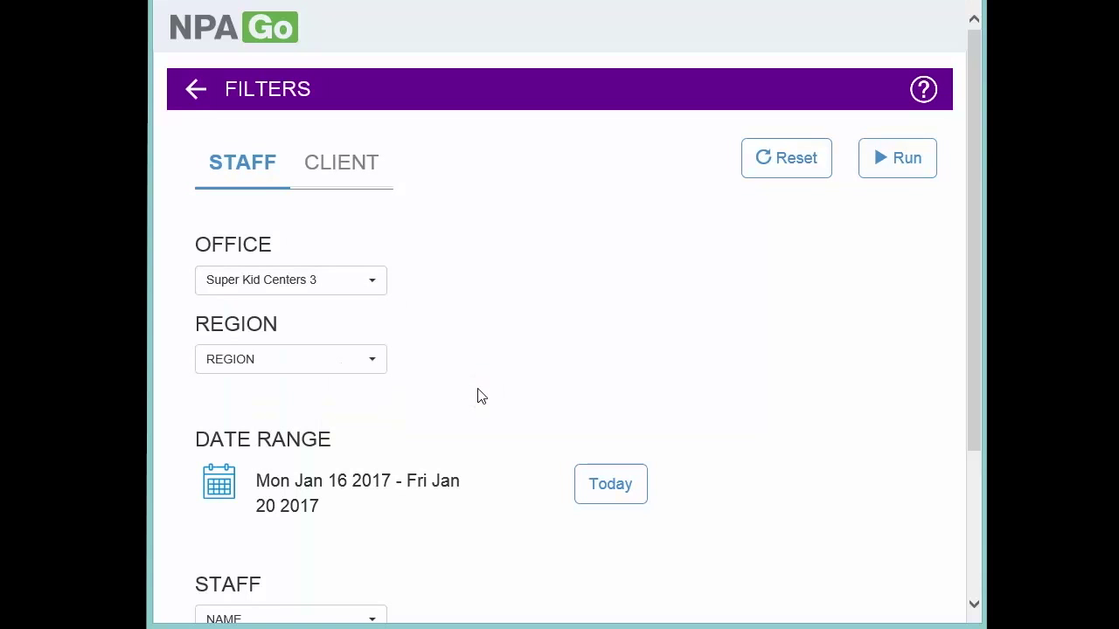
{"action": "left_click", "coordinate": [374, 361]}
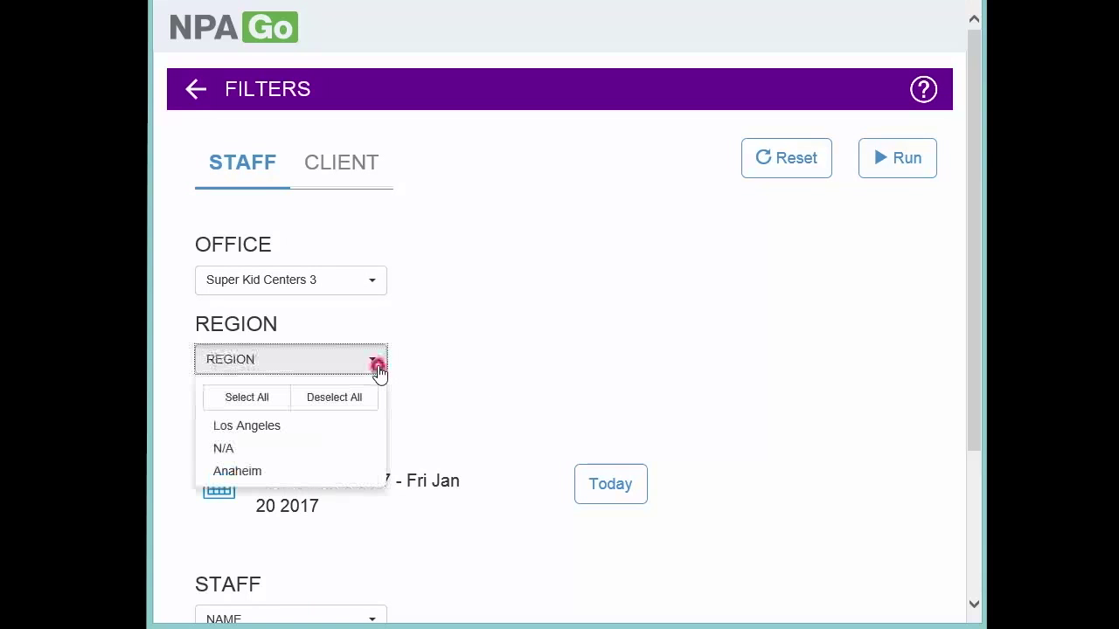
{"action": "left_click", "coordinate": [330, 426]}
{"action": "left_click", "coordinate": [329, 428]}
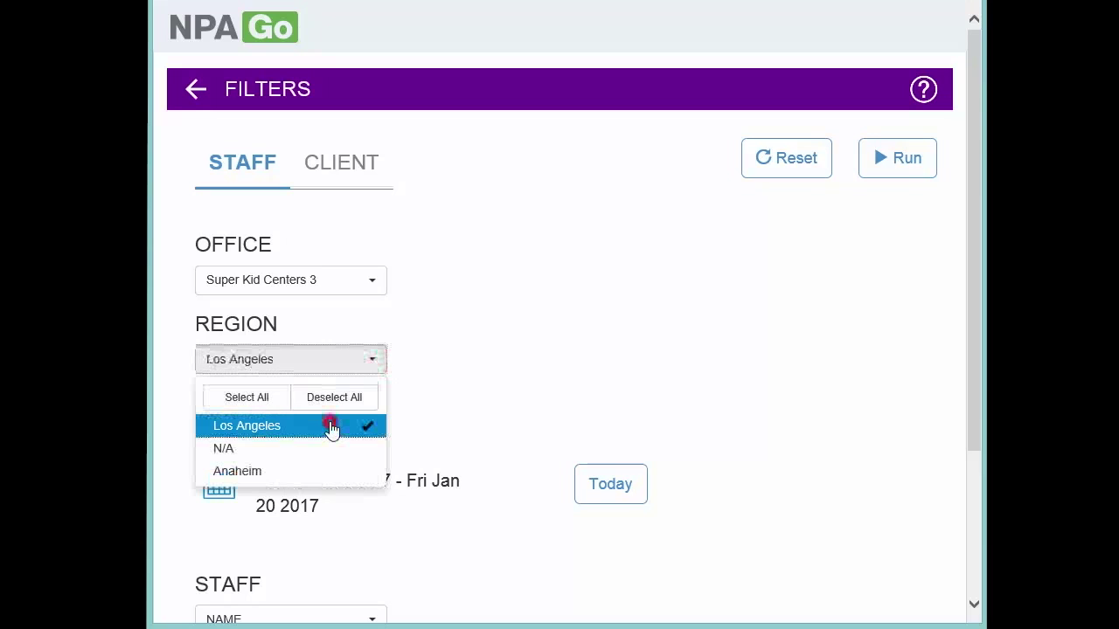
{"action": "left_click", "coordinate": [419, 414]}
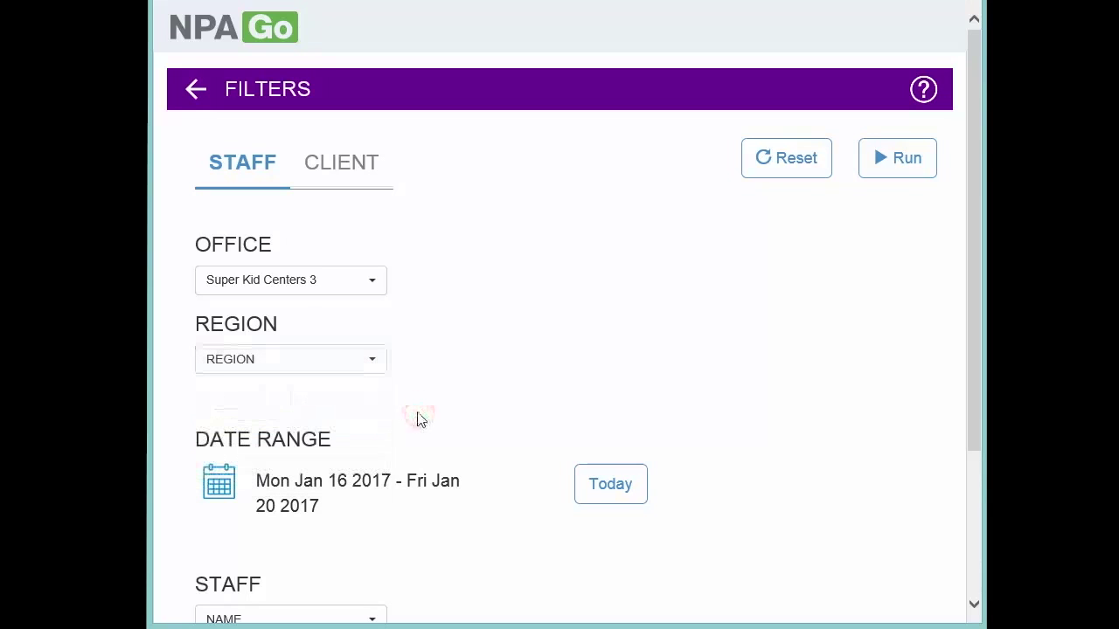
Set the filter's date range to Monday, January 9 through Friday, January 13, 2017.
{"action": "scroll", "coordinate": [417, 420], "scroll_direction": "down", "scroll_amount": 3}
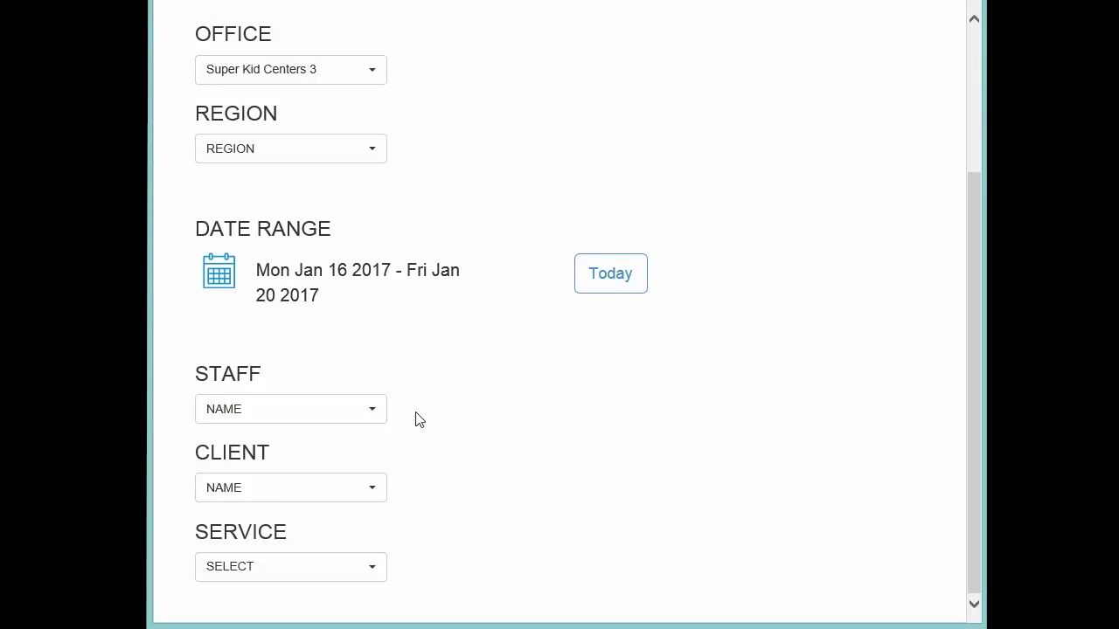
{"action": "left_click", "coordinate": [221, 276]}
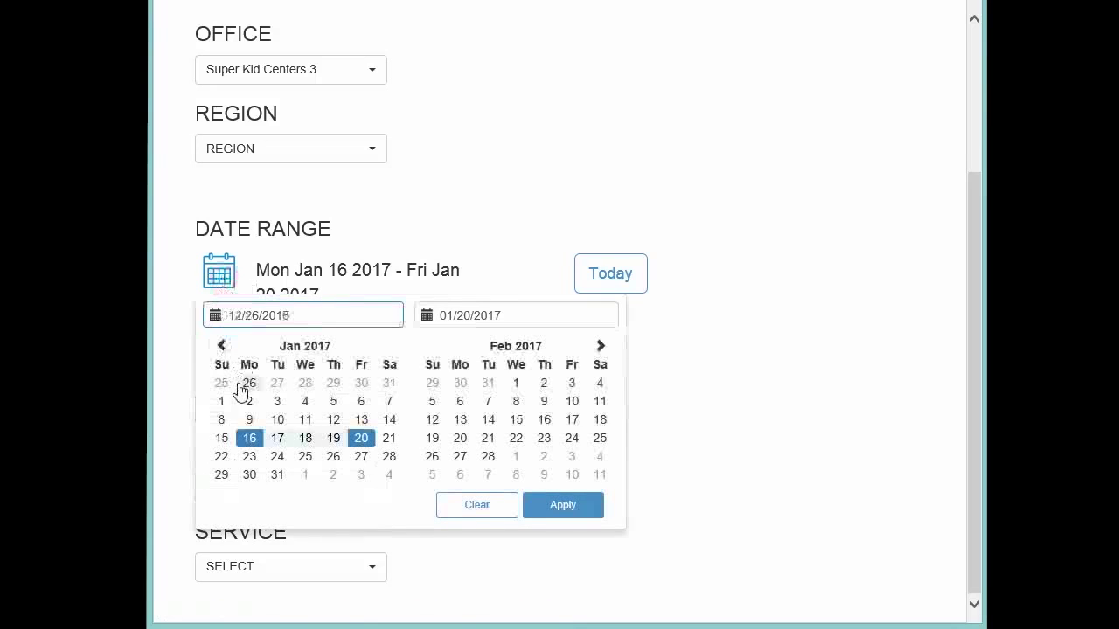
{"action": "left_click", "coordinate": [248, 419]}
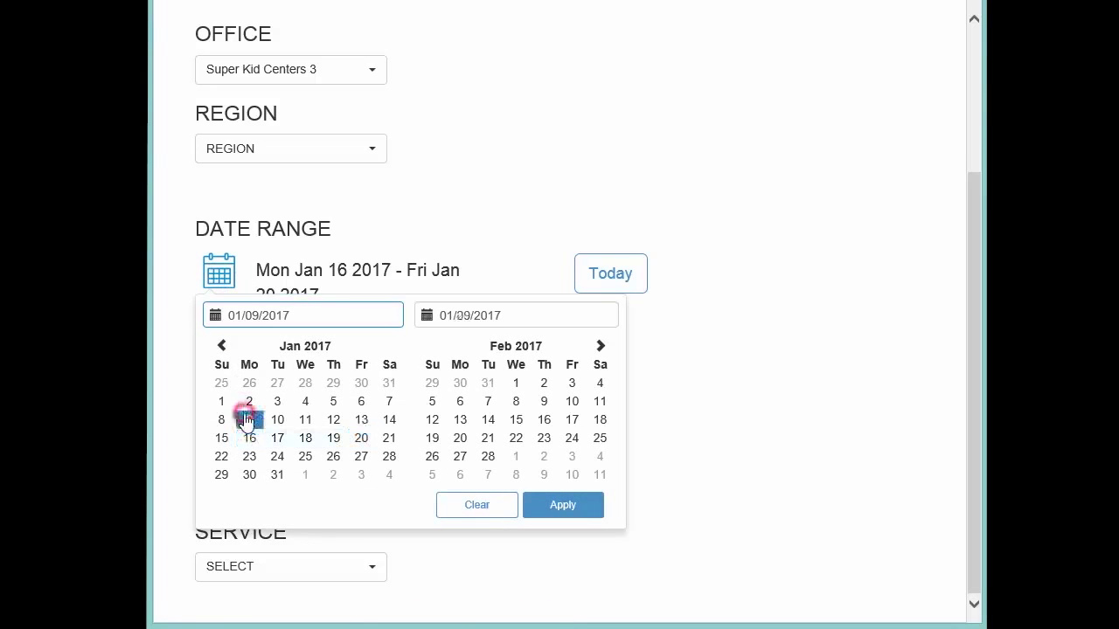
{"action": "left_click", "coordinate": [361, 426]}
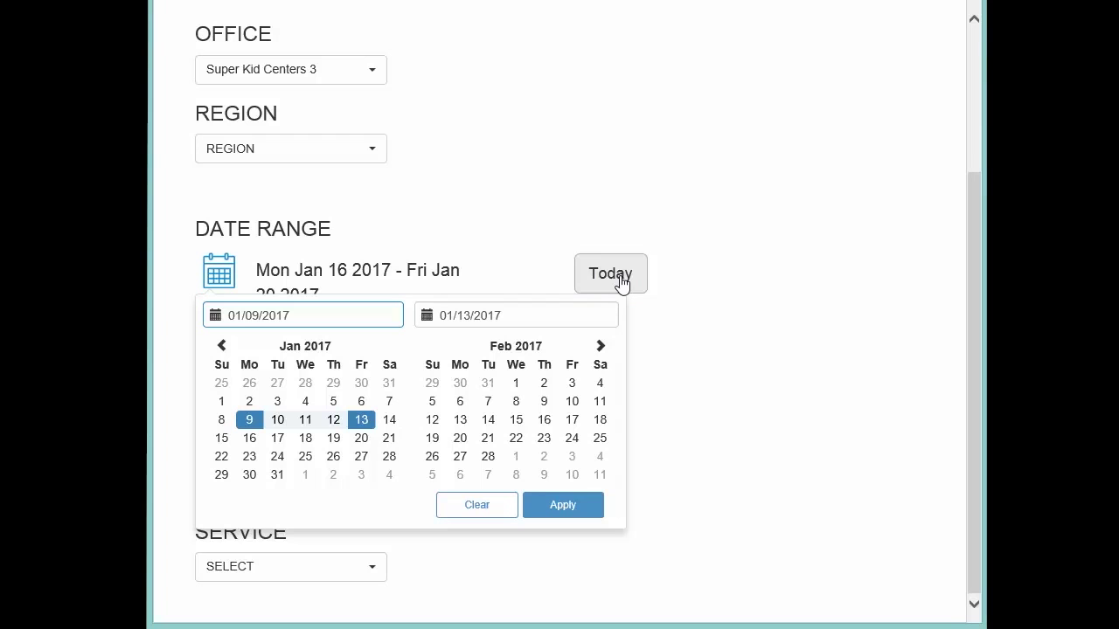
{"action": "left_click", "coordinate": [564, 504]}
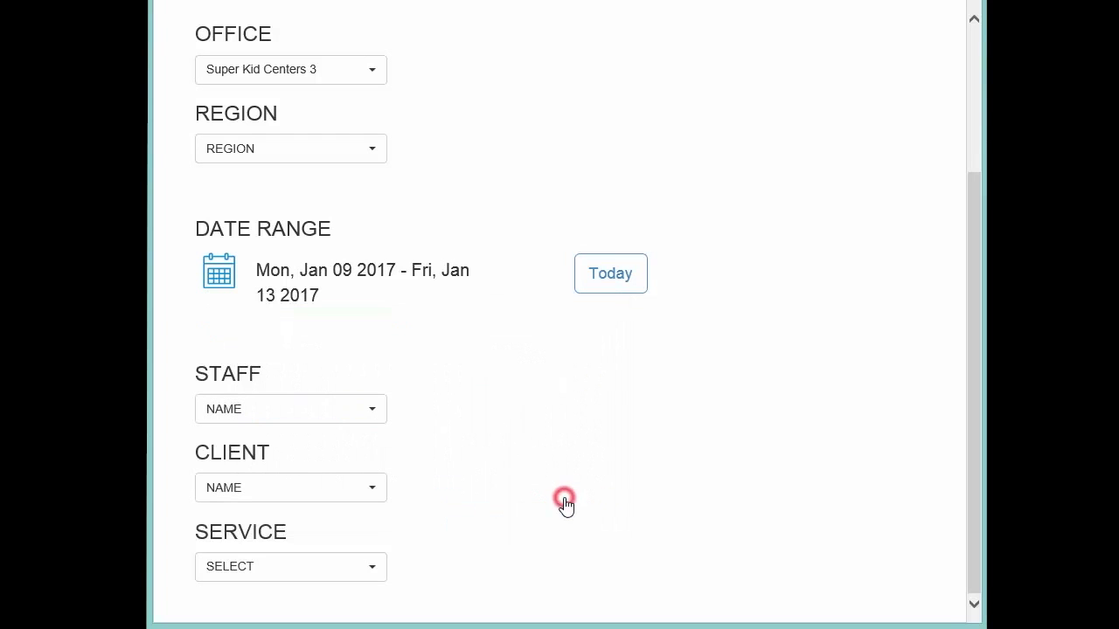
Select two adjacent staff members in the staff name filter.
{"action": "left_click", "coordinate": [365, 424]}
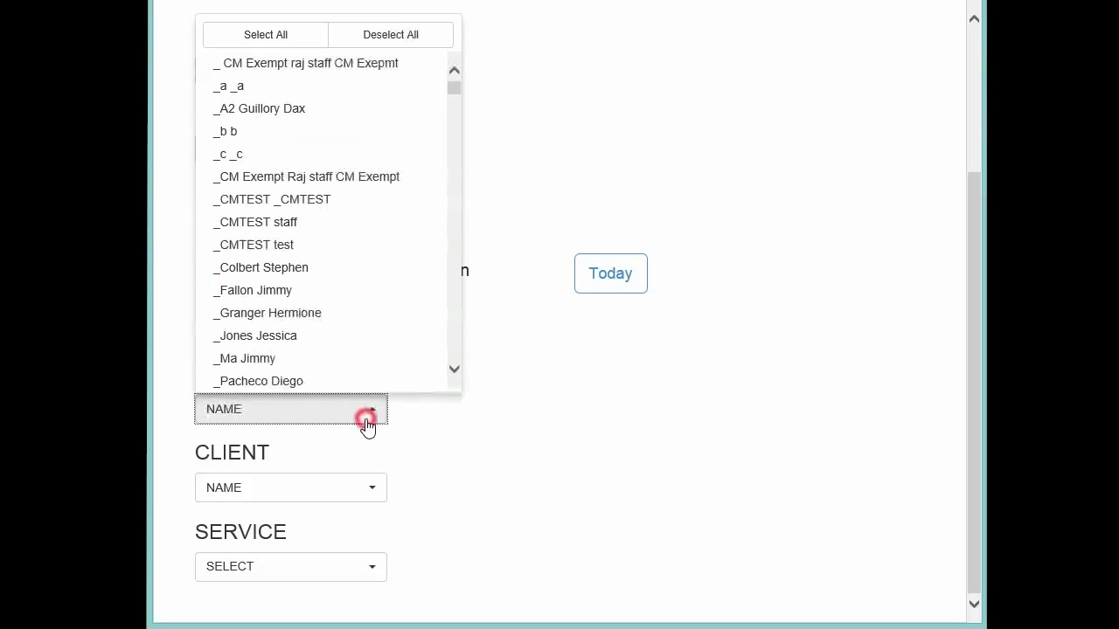
{"action": "left_click", "coordinate": [315, 314]}
{"action": "left_click", "coordinate": [302, 336]}
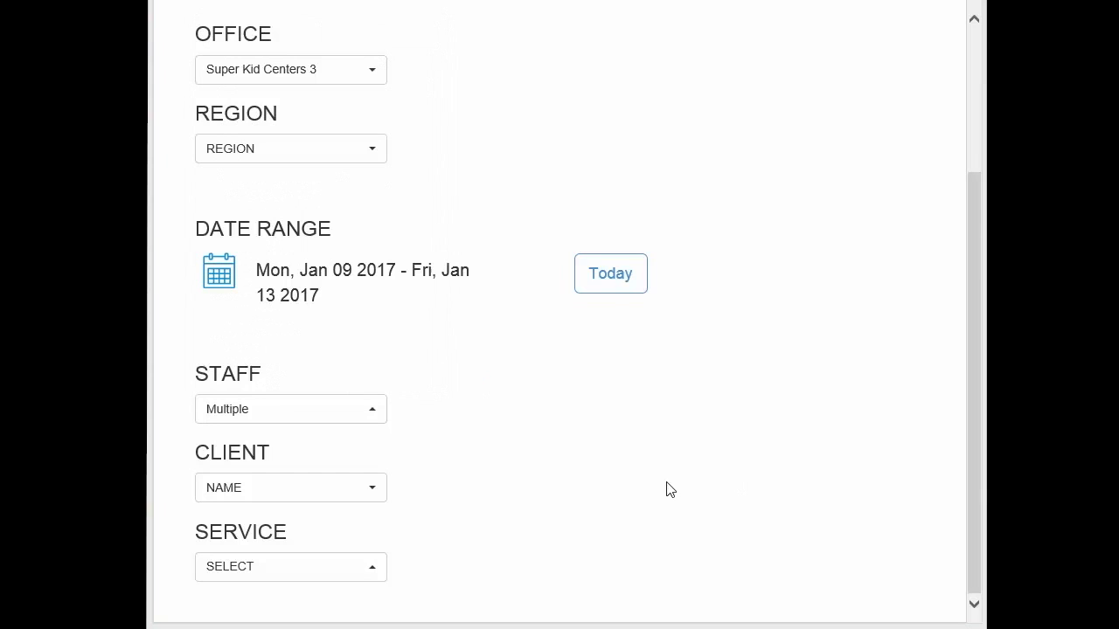
{"action": "left_click", "coordinate": [362, 566]}
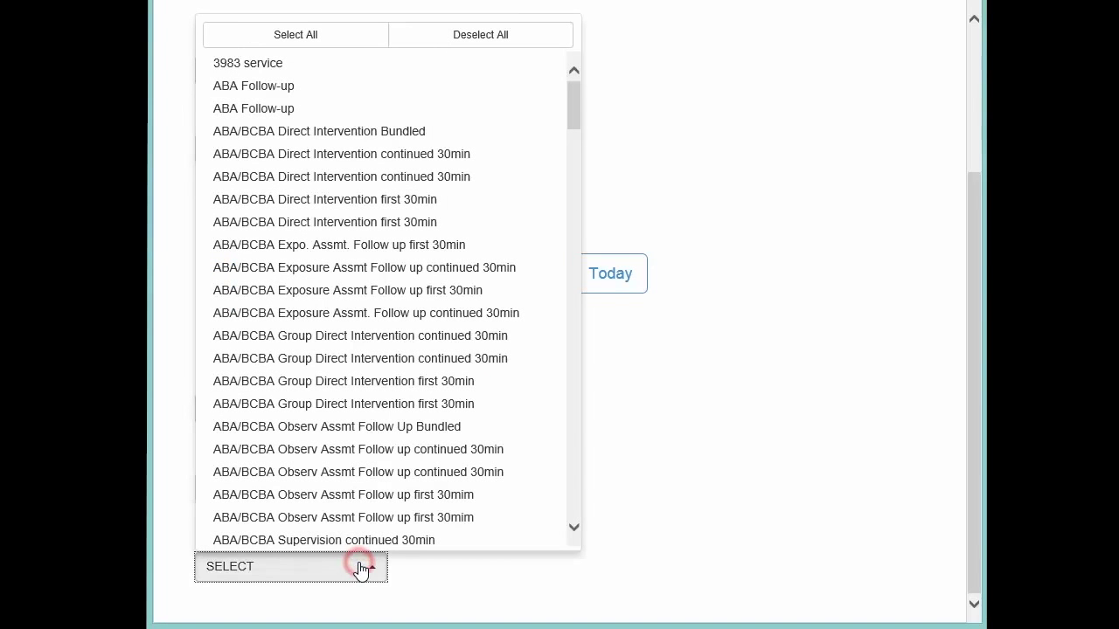
{"action": "left_click", "coordinate": [382, 447]}
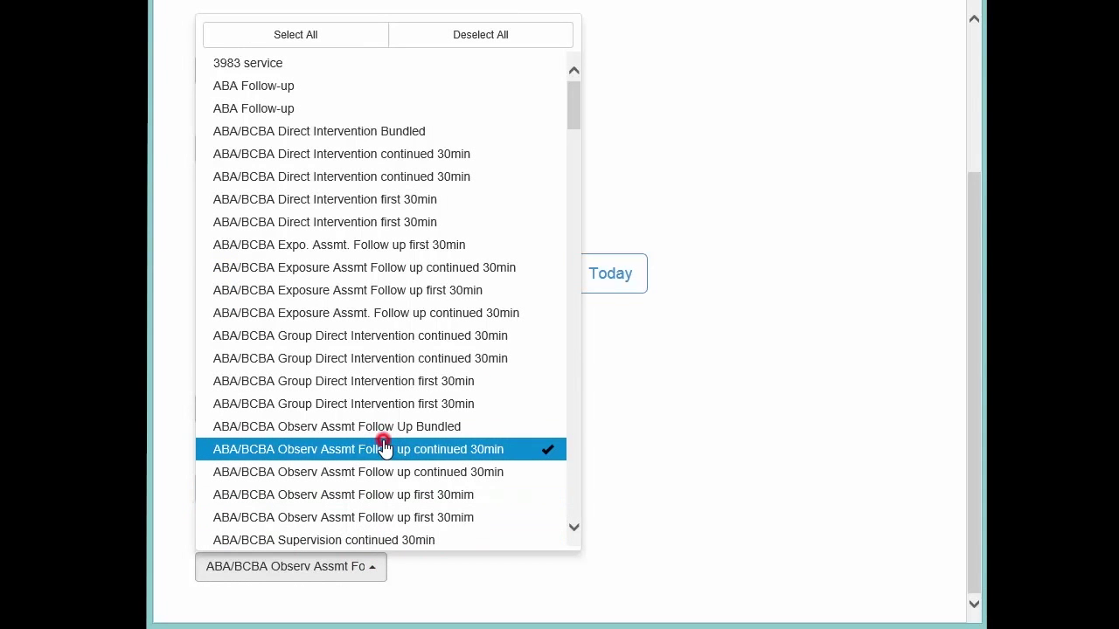
{"action": "left_click", "coordinate": [382, 448]}
{"action": "left_click", "coordinate": [629, 489]}
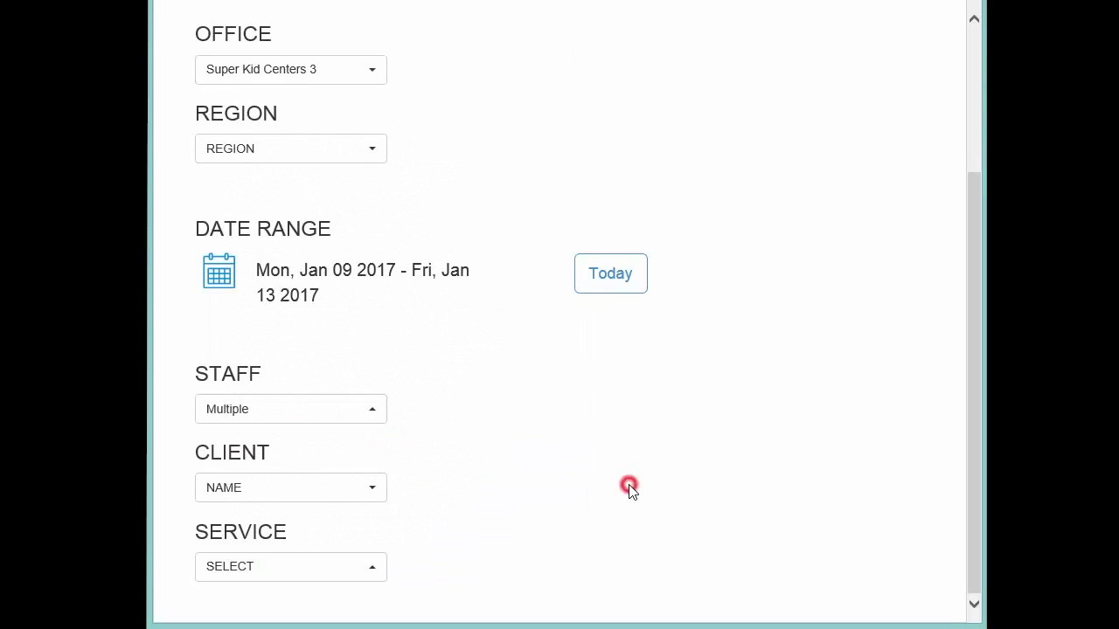
Run the staff Scheduling Matrix with the chosen filters, and collapse and re-expand the staff rows under 9 MON.
{"action": "scroll", "coordinate": [633, 492], "scroll_direction": "up", "scroll_amount": 2}
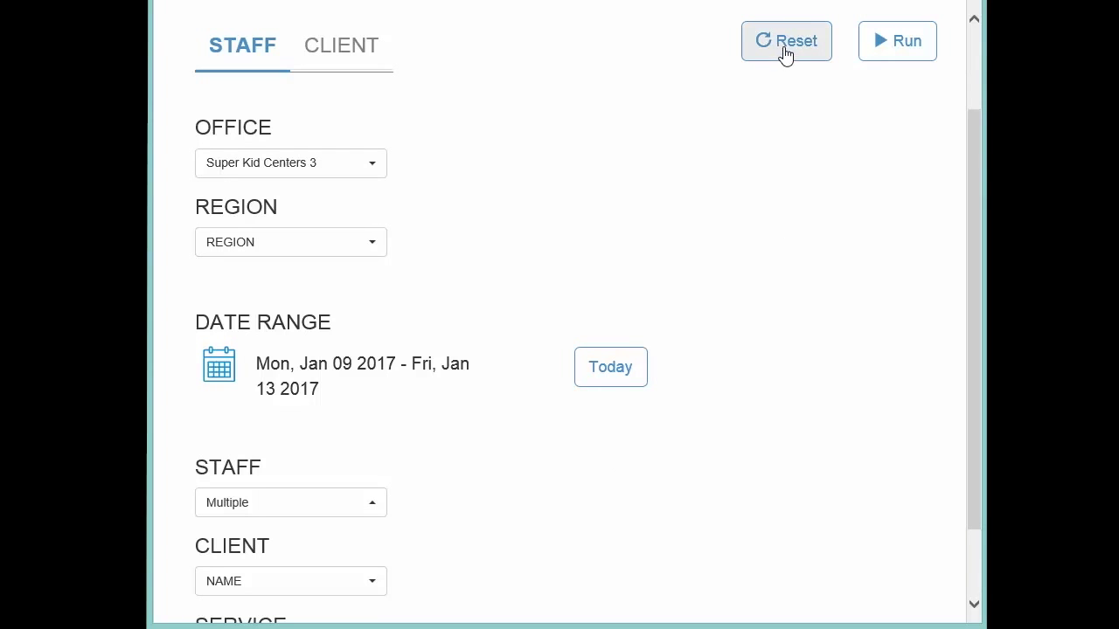
{"action": "left_click", "coordinate": [893, 58]}
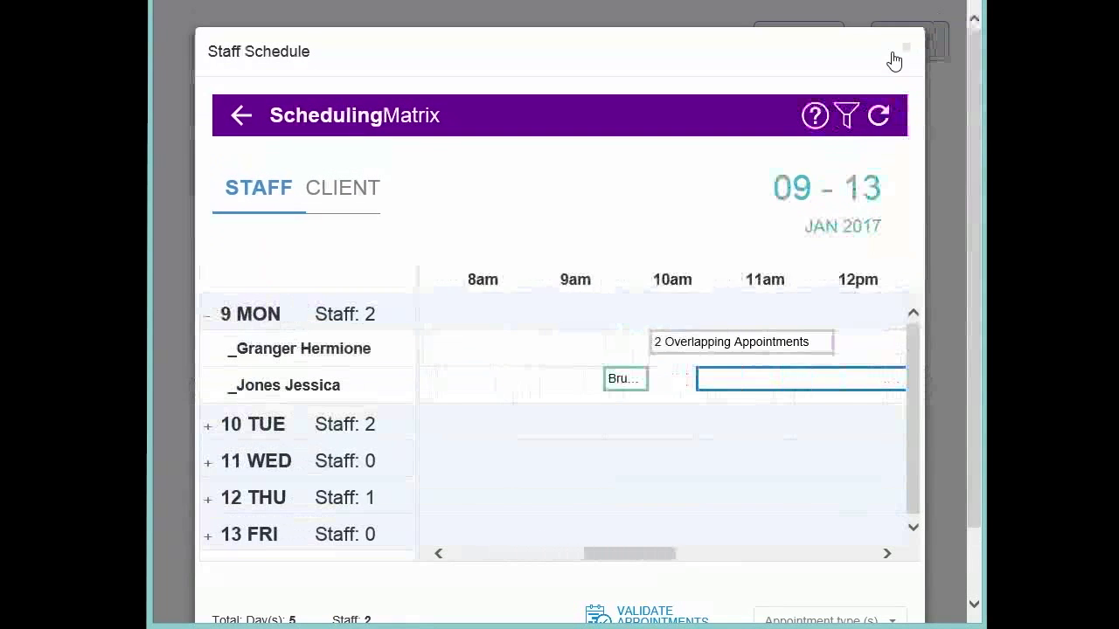
{"action": "scroll", "coordinate": [686, 202], "scroll_direction": "down", "scroll_amount": 1}
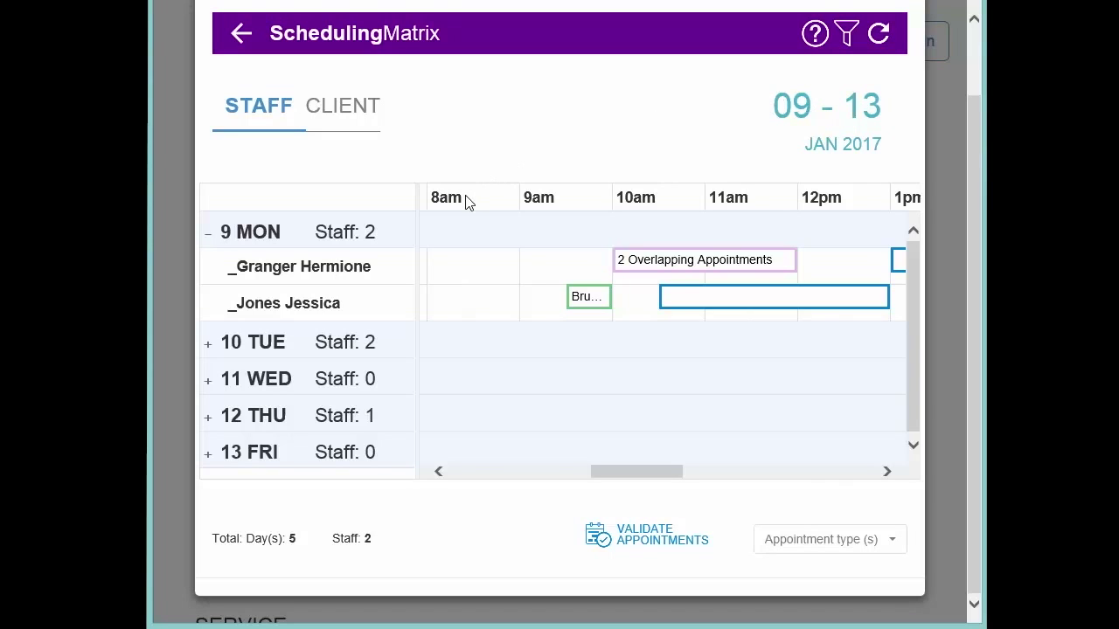
{"action": "left_click", "coordinate": [207, 237]}
{"action": "left_click", "coordinate": [207, 238]}
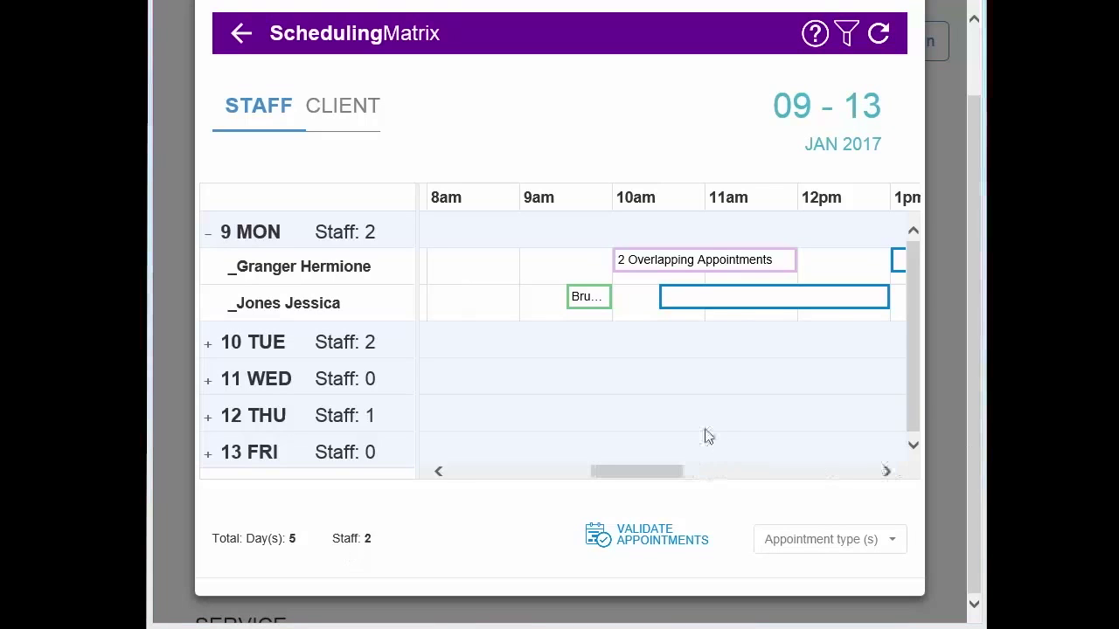
Validate the appointments and view the details of the client, payroll and overlapping appointments on 9 MON.
{"action": "left_click", "coordinate": [649, 544]}
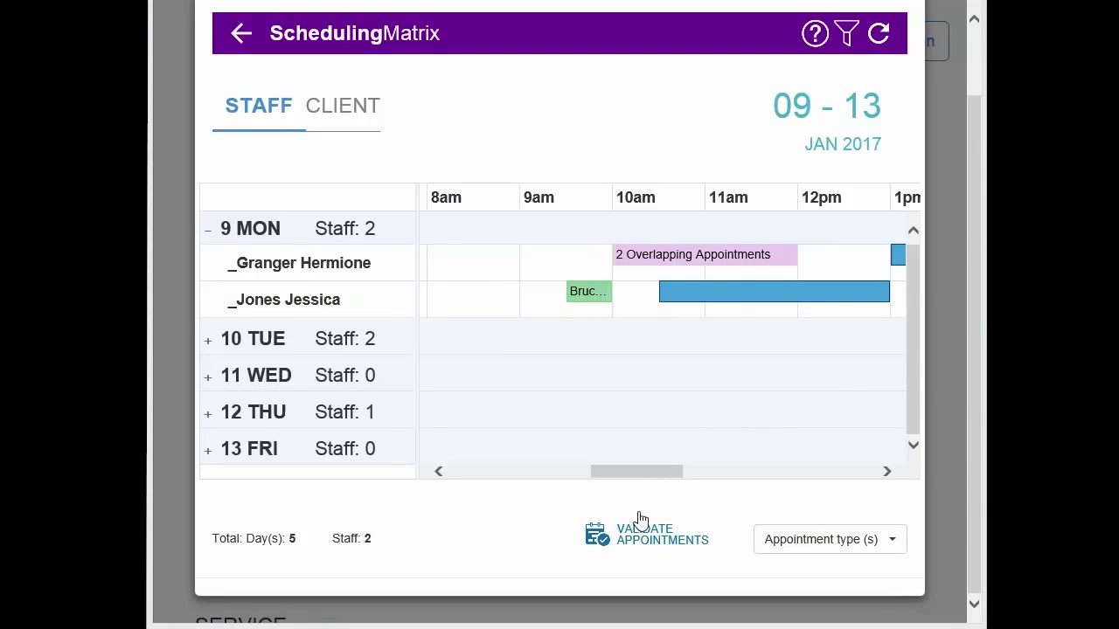
{"action": "left_click", "coordinate": [597, 297]}
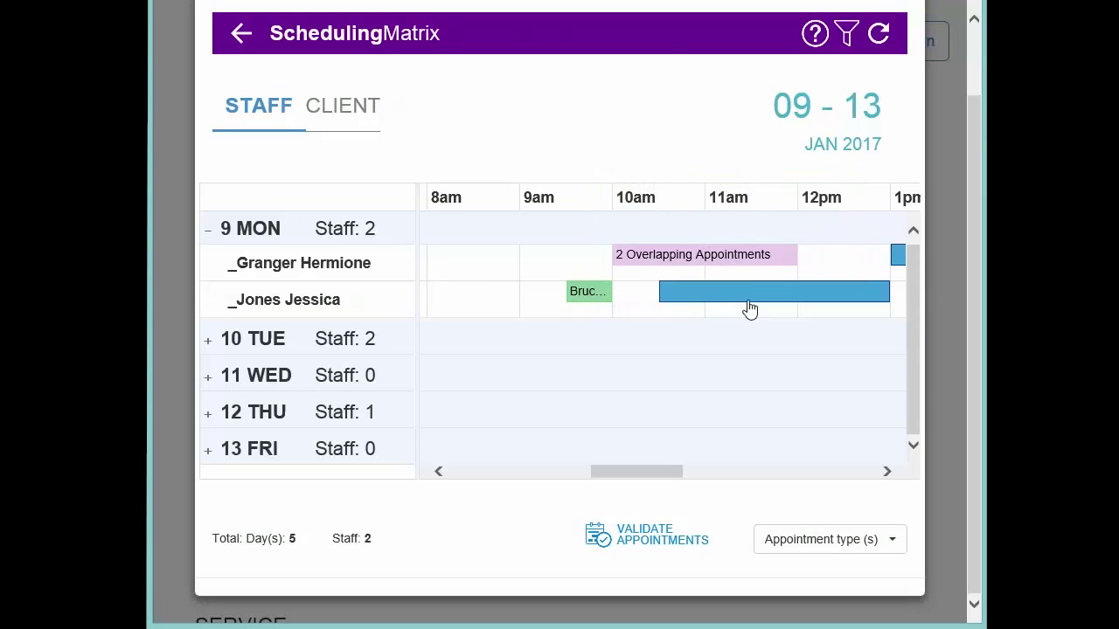
{"action": "mouse_move", "coordinate": [760, 297]}
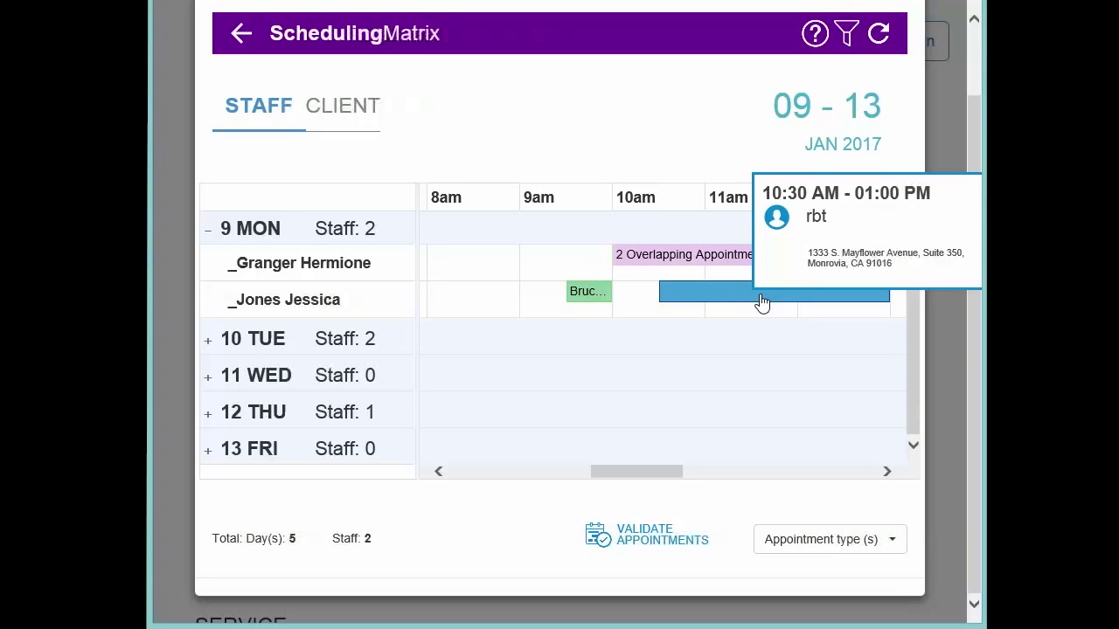
{"action": "left_click", "coordinate": [687, 258]}
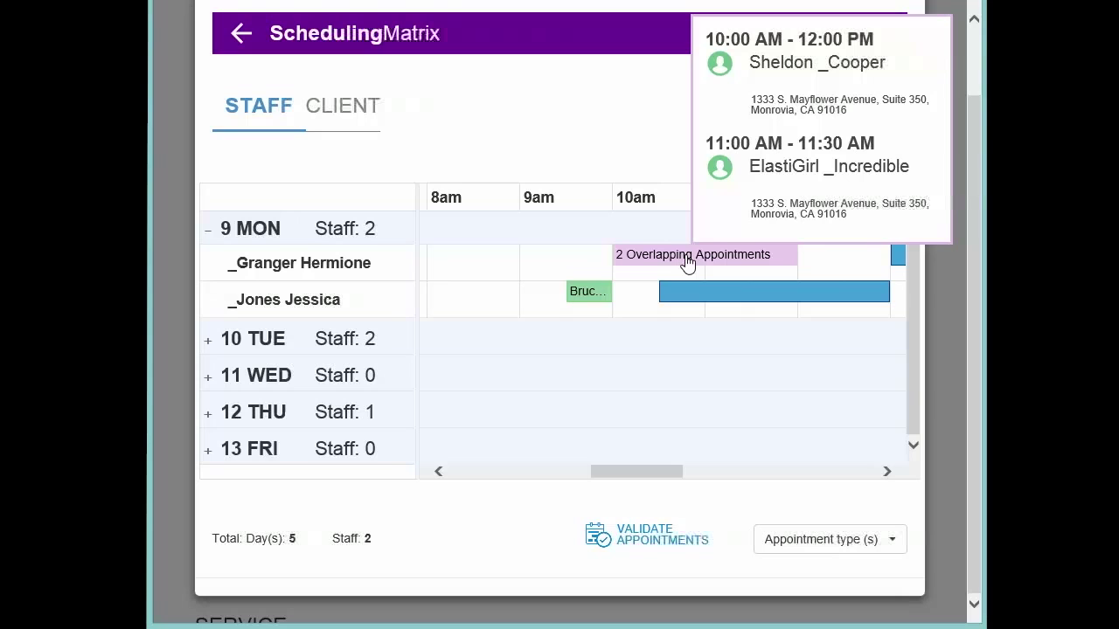
Examine the color-coded appointment type list in full, toggling Service Not Rendered off and back on.
{"action": "left_click", "coordinate": [833, 539]}
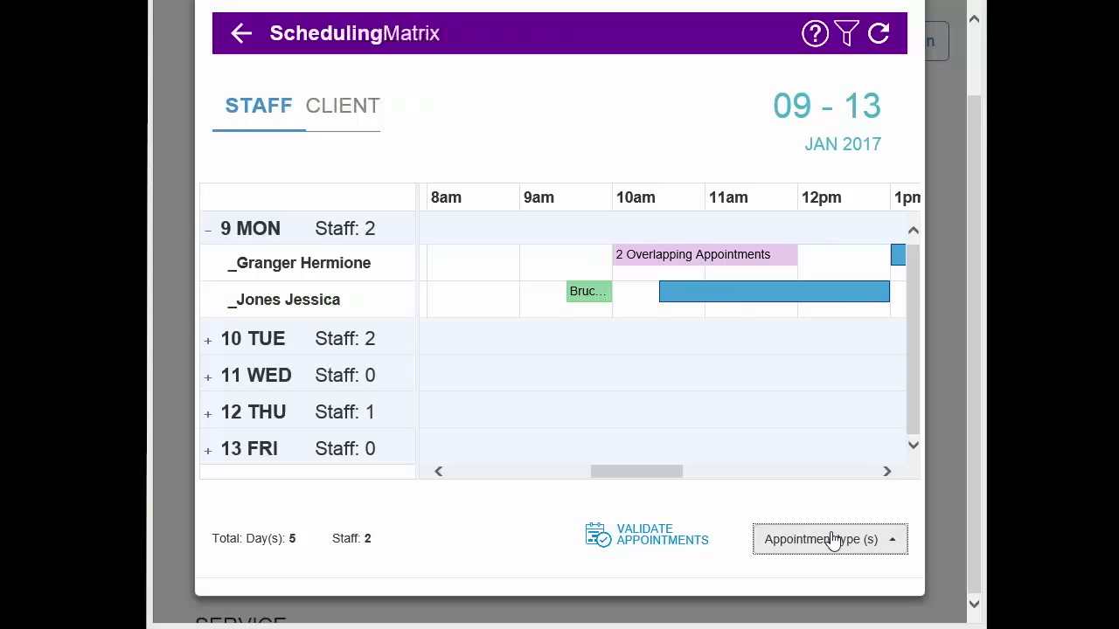
{"action": "left_click", "coordinate": [833, 541]}
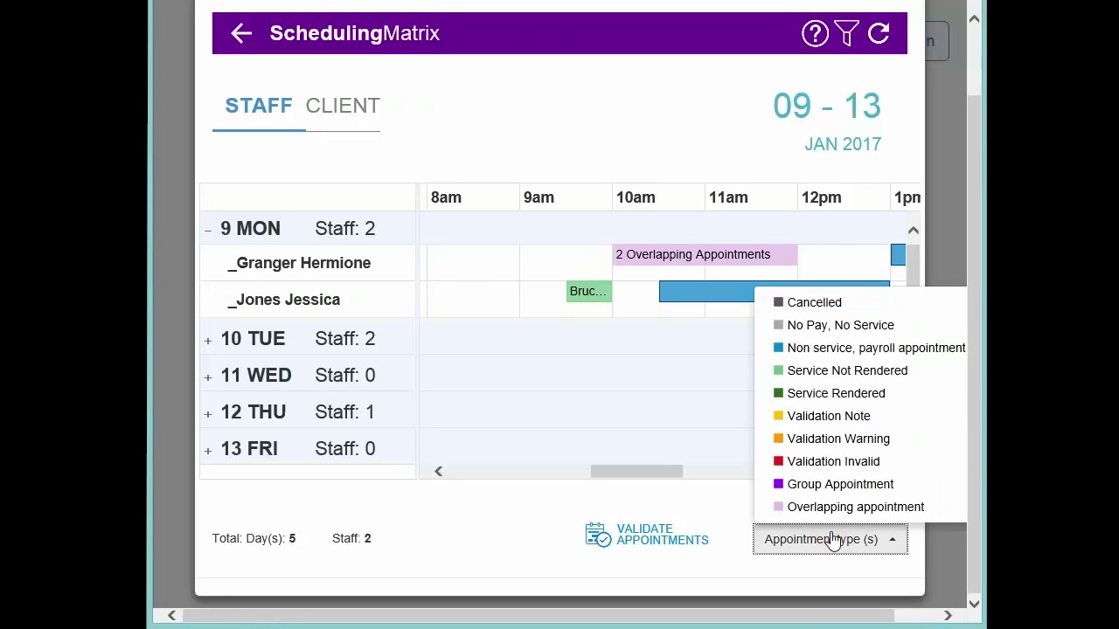
{"action": "left_click_drag", "start_coordinate": [842, 614], "coordinate": [950, 551]}
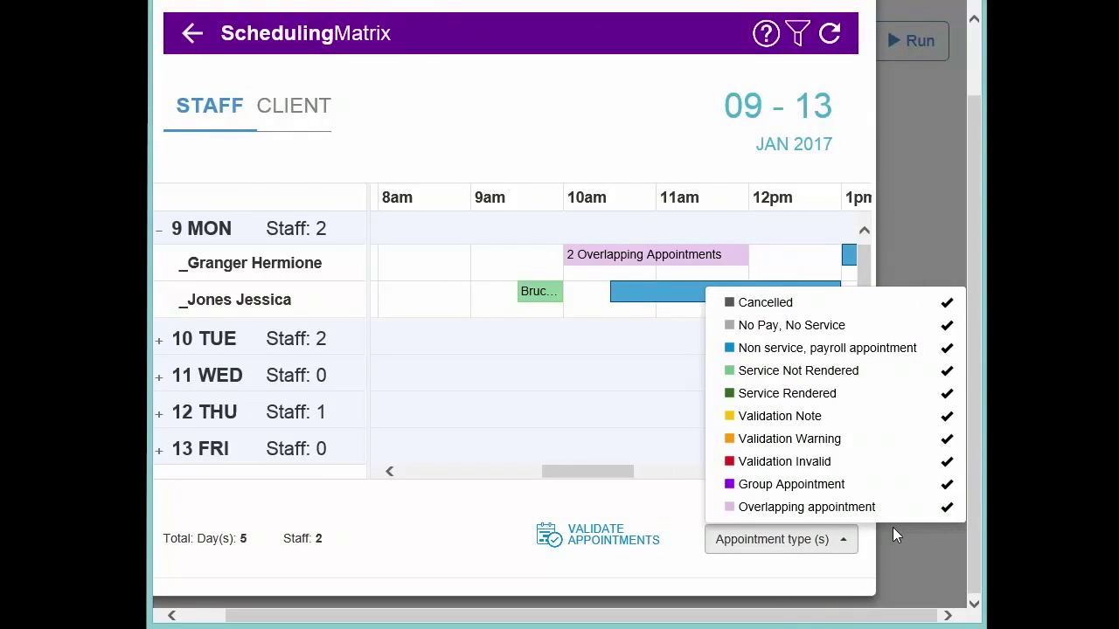
{"action": "left_click", "coordinate": [835, 349]}
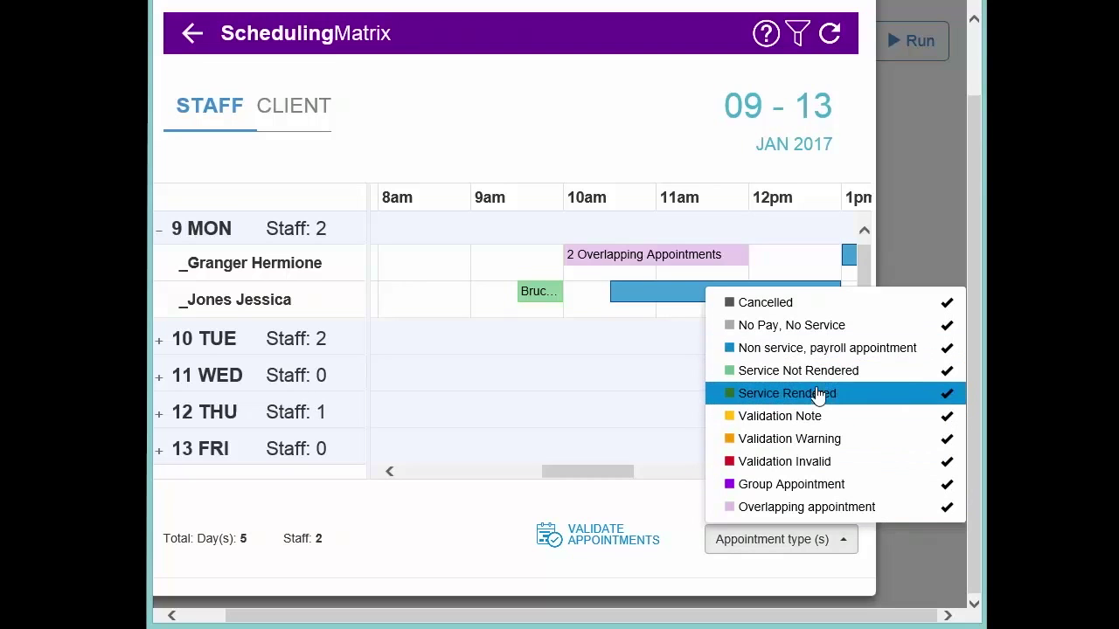
{"action": "left_click", "coordinate": [816, 373]}
{"action": "left_click", "coordinate": [818, 374]}
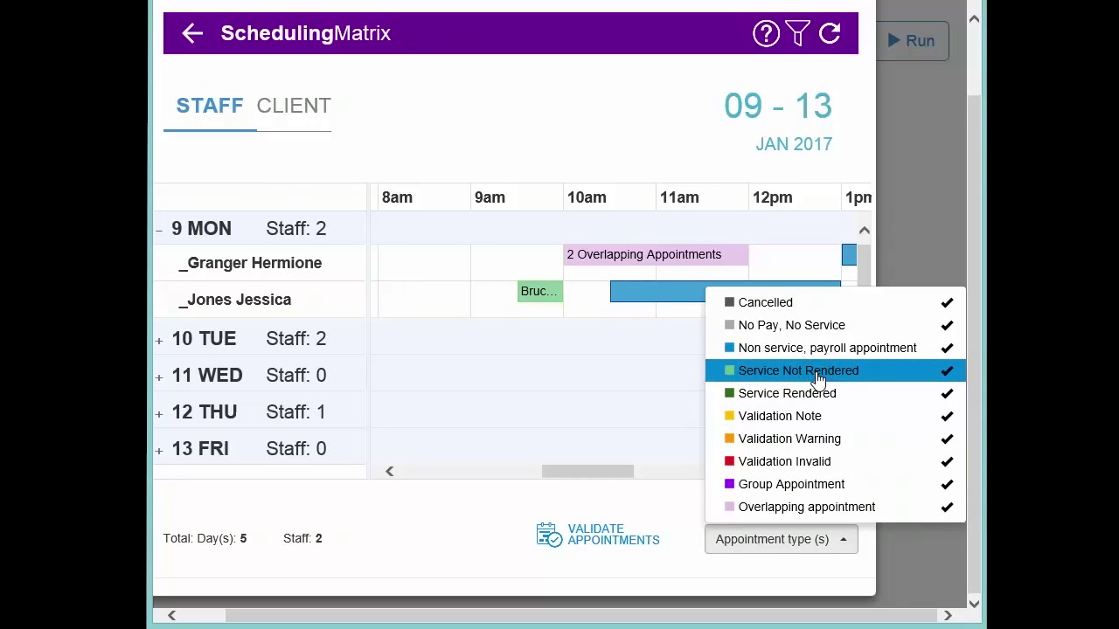